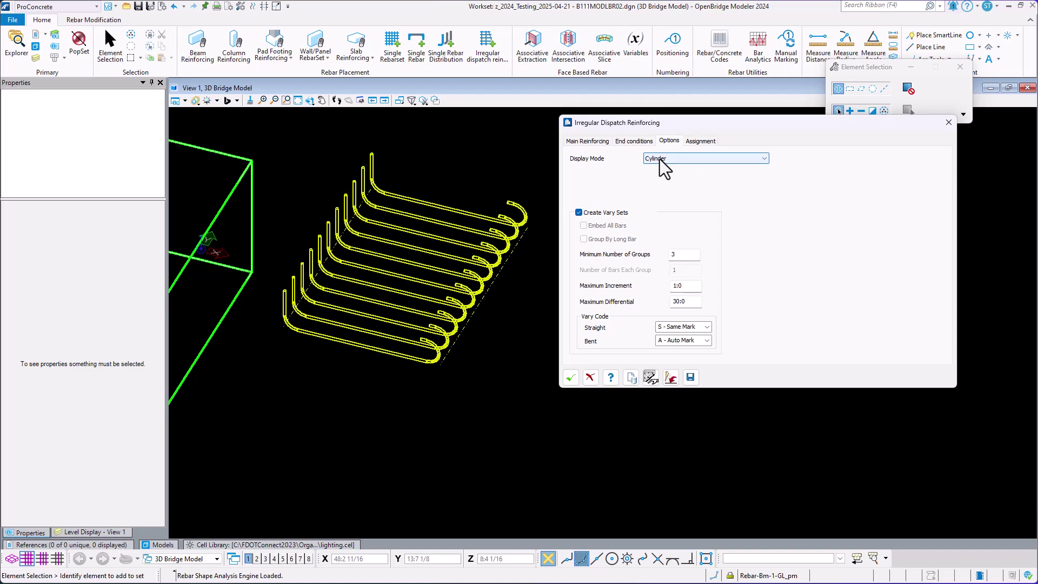
Preview the irregular dispatch bars in Line display mode and return their display mode to Cylinder.
scroll(276, 287, up, 3)
scroll(278, 292, up, 2)
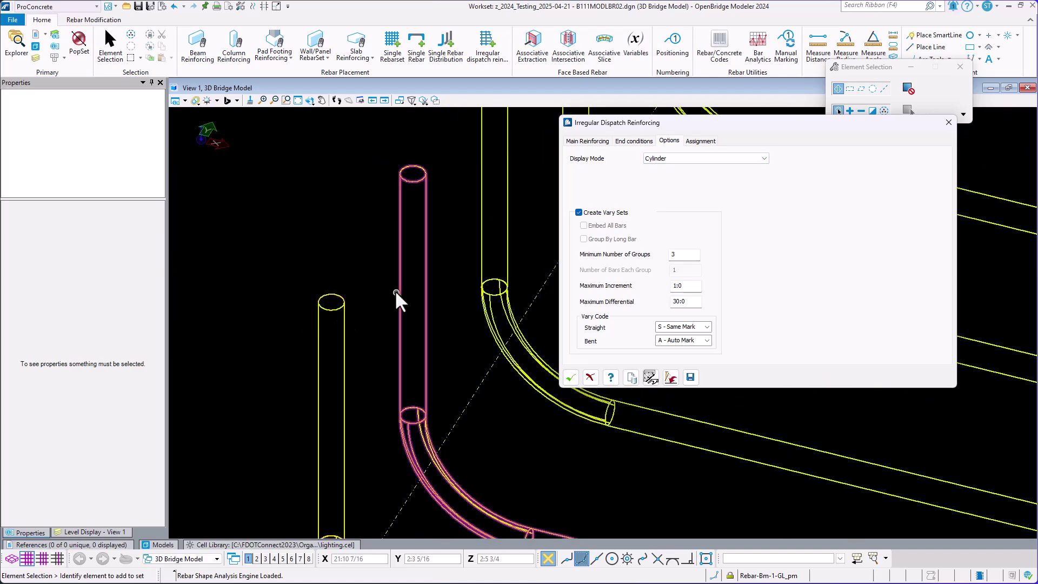
scroll(313, 257, down, 3)
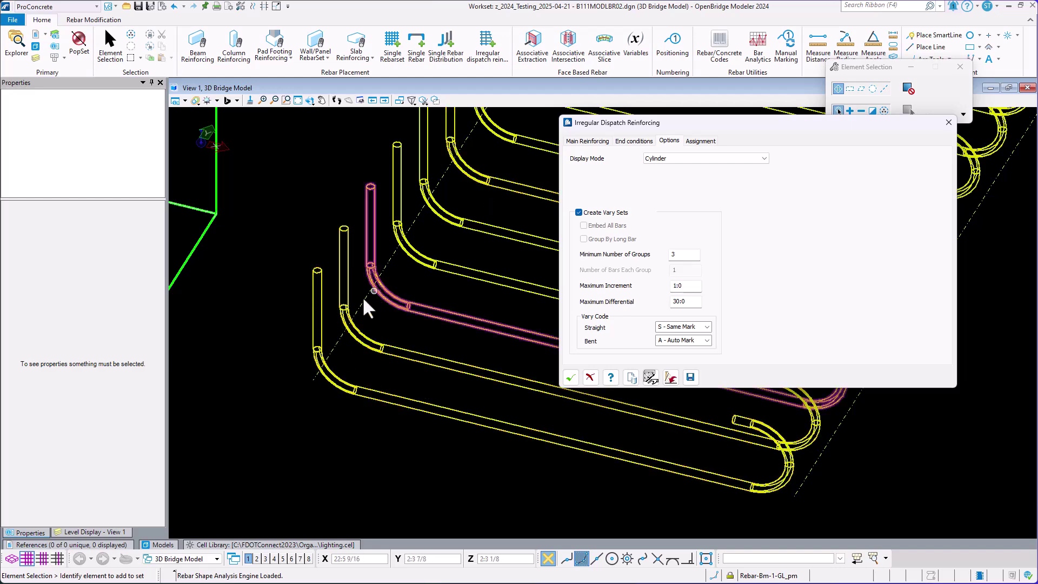
scroll(361, 298, down, 2)
click(696, 163)
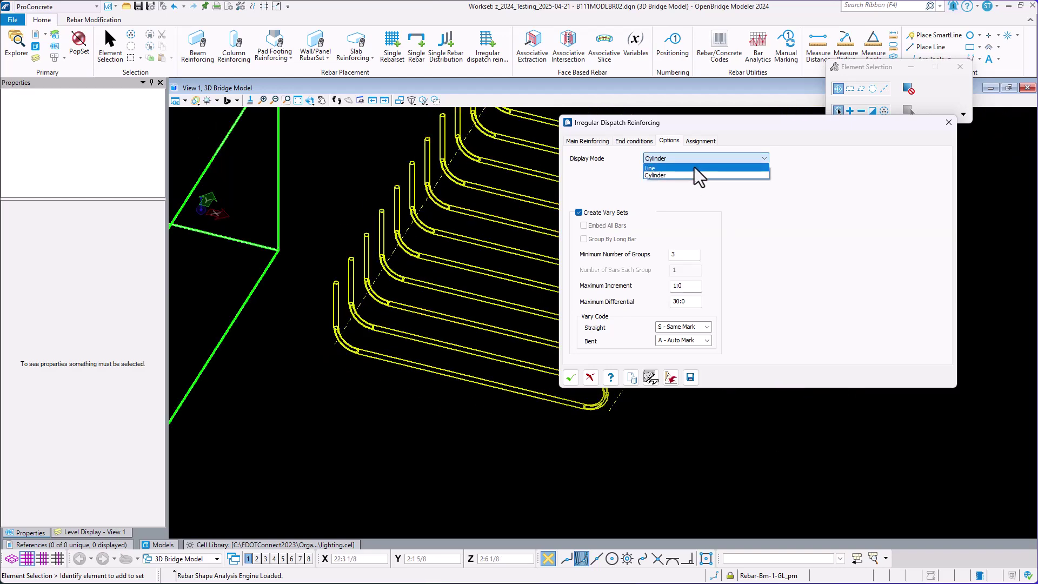
click(695, 167)
scroll(365, 333, down, 3)
scroll(372, 342, up, 5)
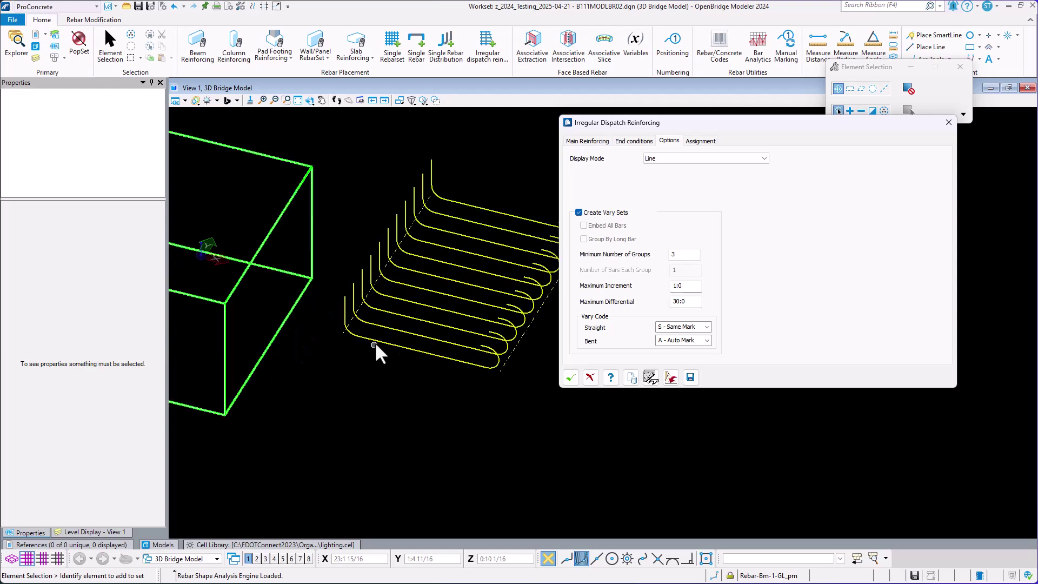
scroll(323, 314, down, 2)
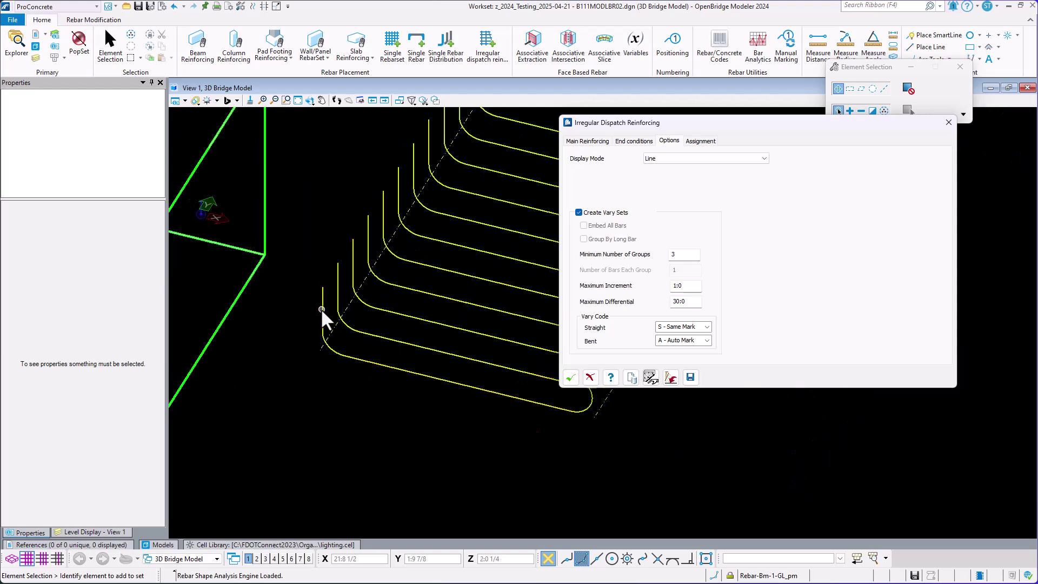
scroll(322, 314, down, 1)
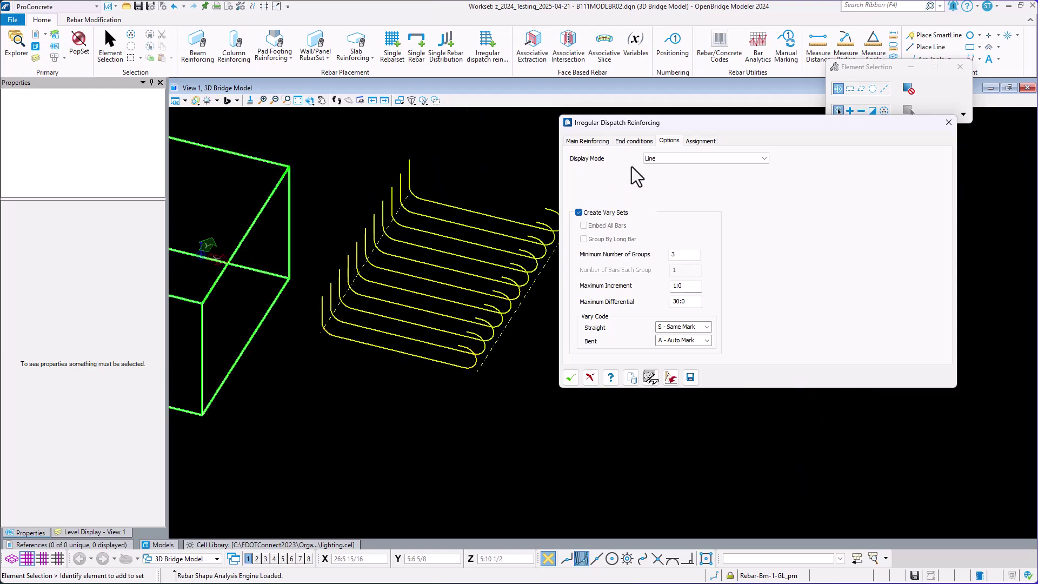
click(660, 158)
click(662, 174)
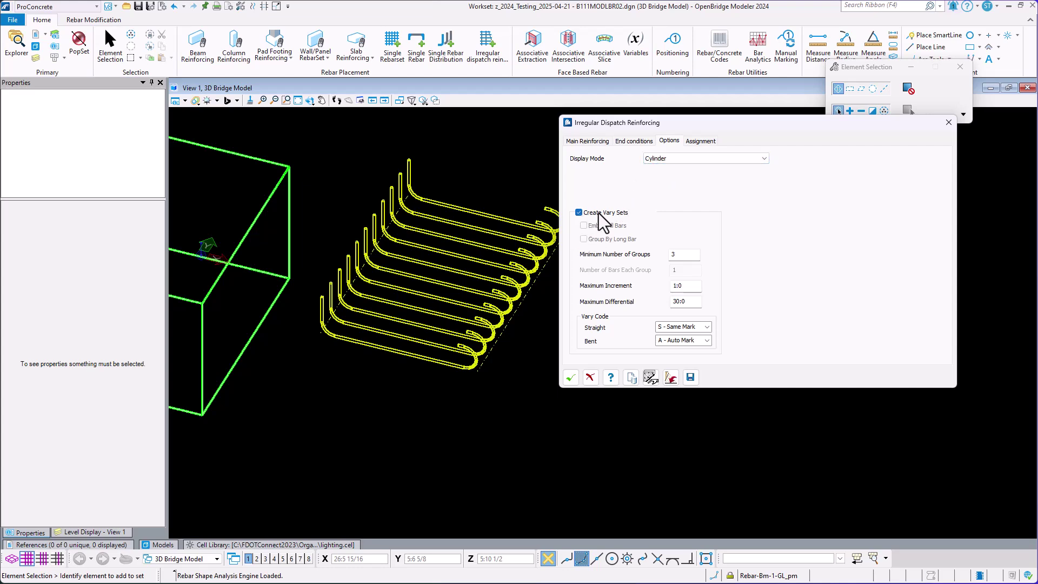
Open the help for Irregular Dispatch Reinforcing, review the creation procedure and open its Options reference page.
click(614, 376)
drag(1037, 141, 335, 1)
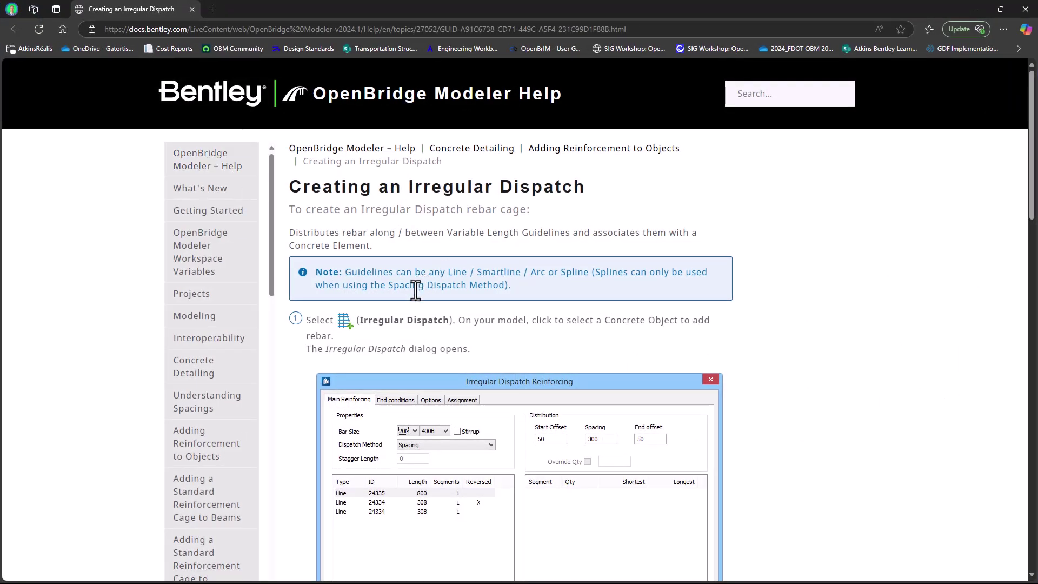
scroll(377, 346, down, 6)
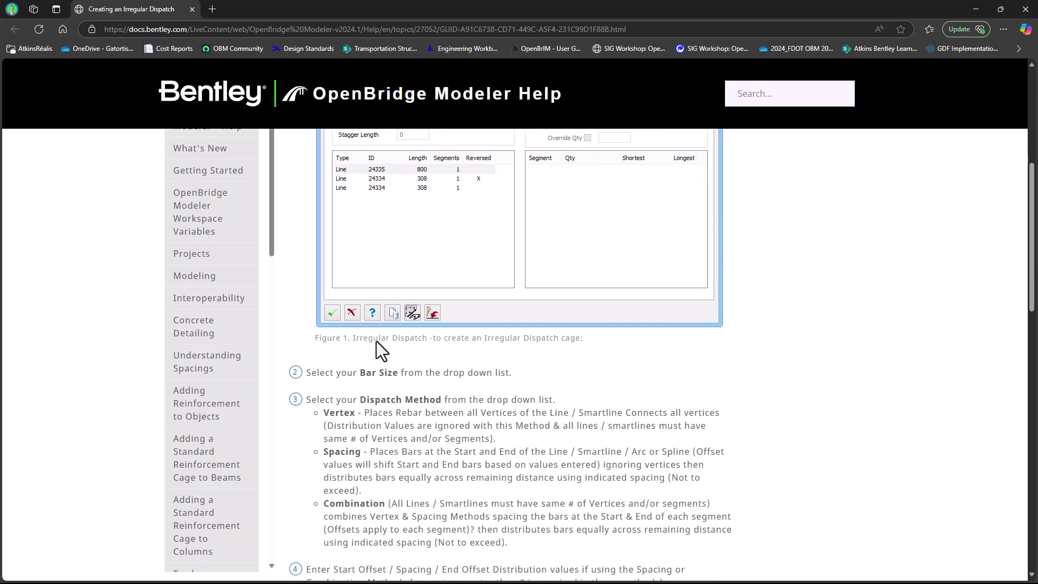
scroll(376, 342, up, 2)
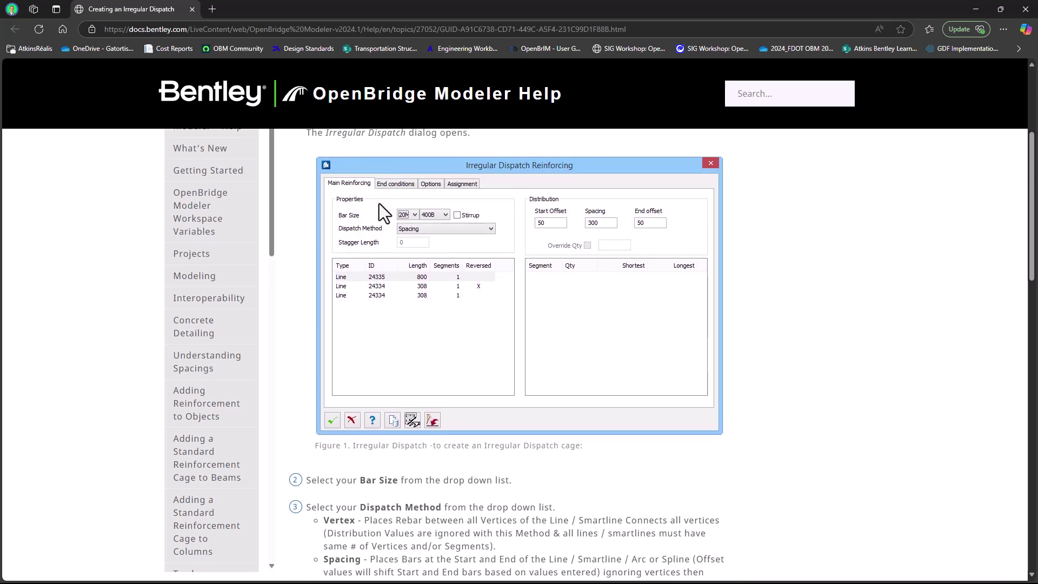
scroll(394, 216, down, 9)
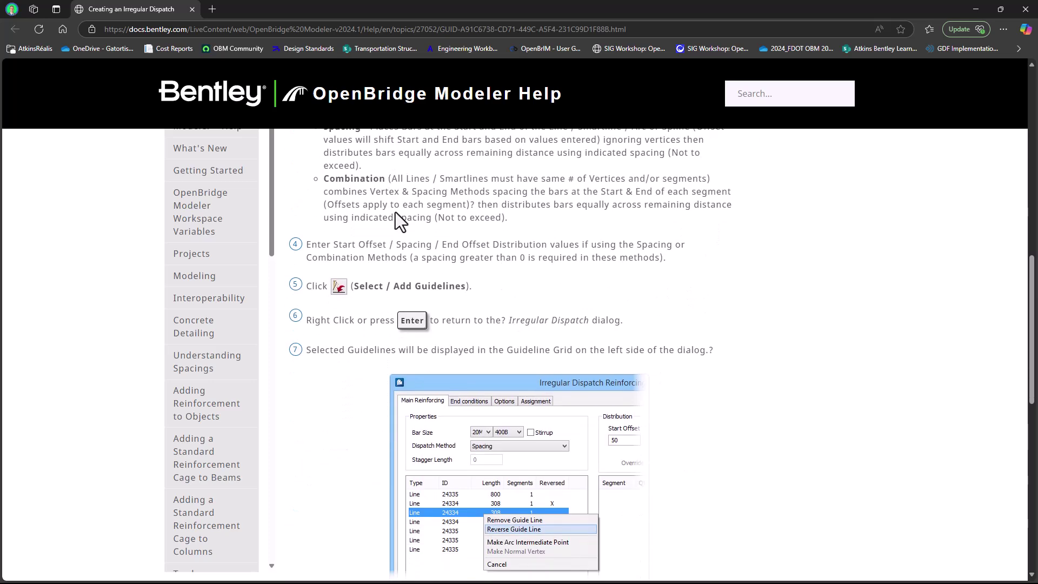
scroll(383, 335, down, 10)
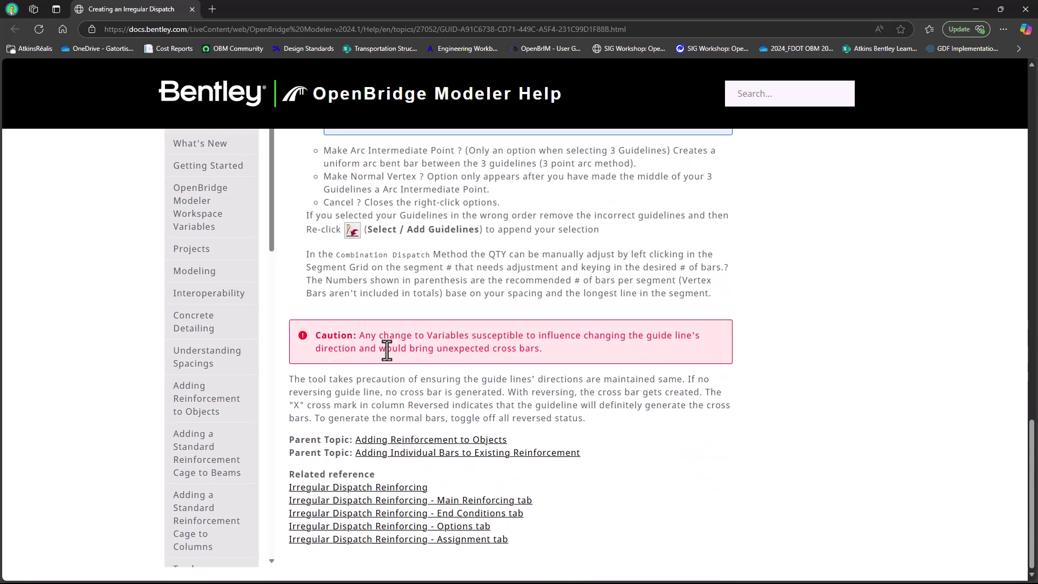
click(373, 526)
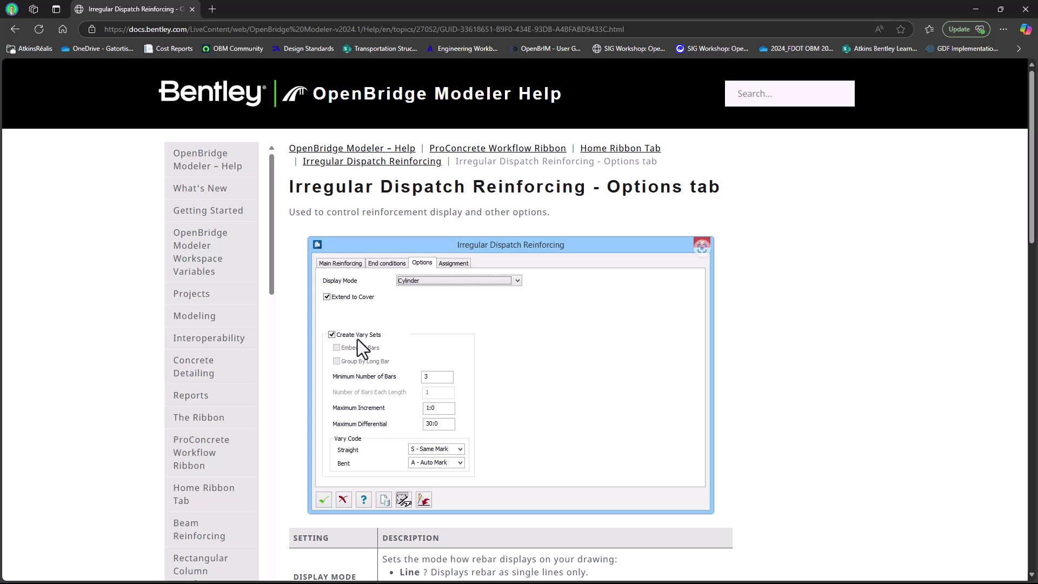
Read the help descriptions of the display mode, vary set and vary code settings, and return to the reinforcing dialog.
scroll(389, 400, down, 5)
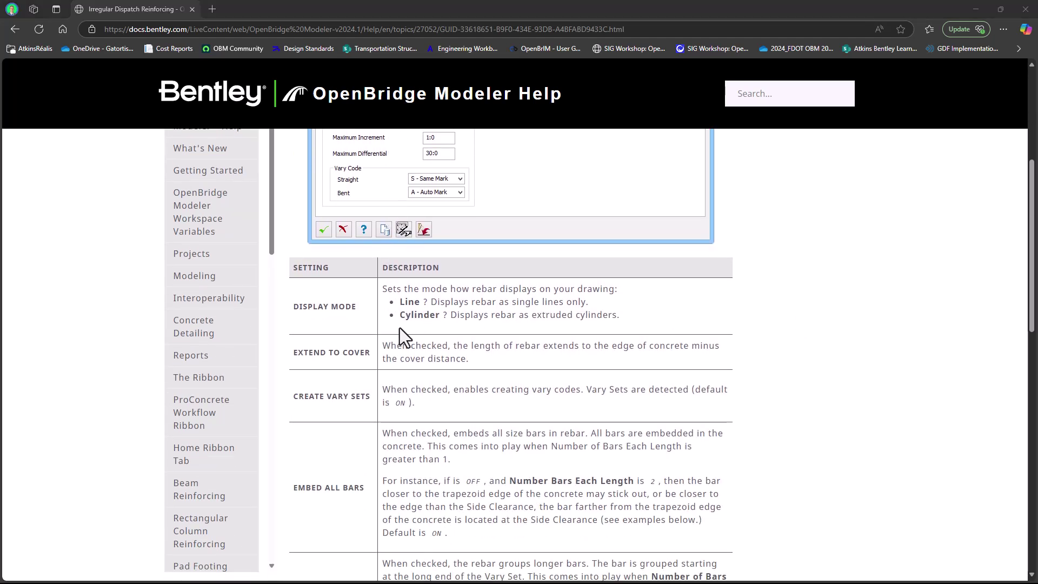
scroll(389, 342, down, 2)
scroll(378, 340, up, 3)
scroll(378, 340, up, 1)
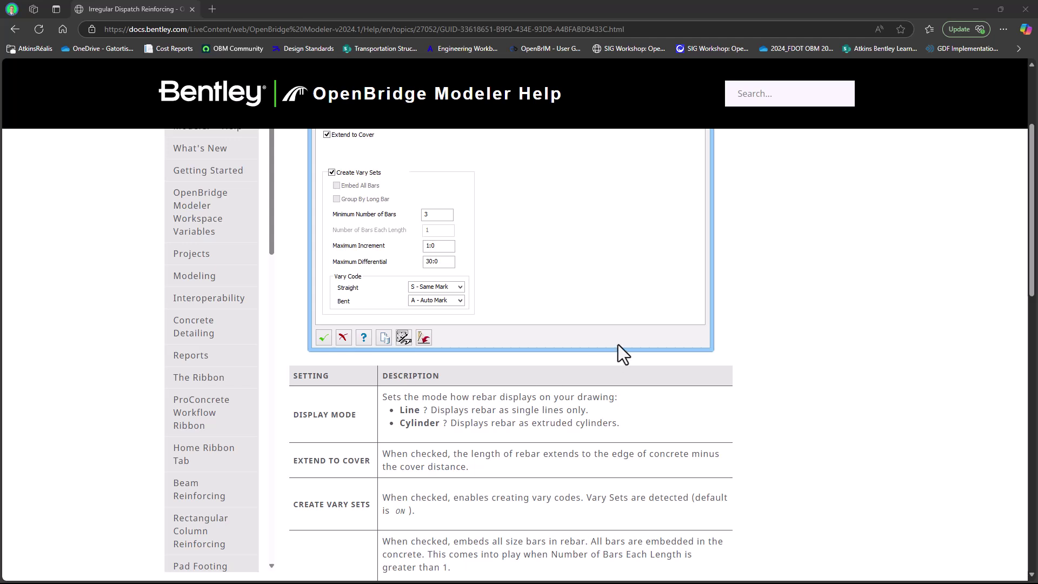
scroll(640, 301, down, 5)
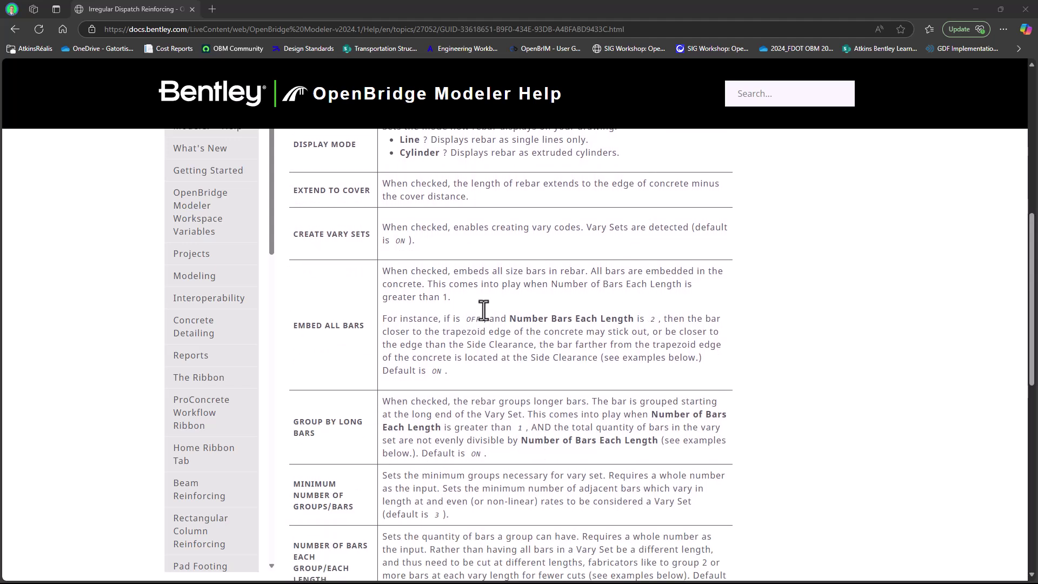
scroll(478, 362, down, 2)
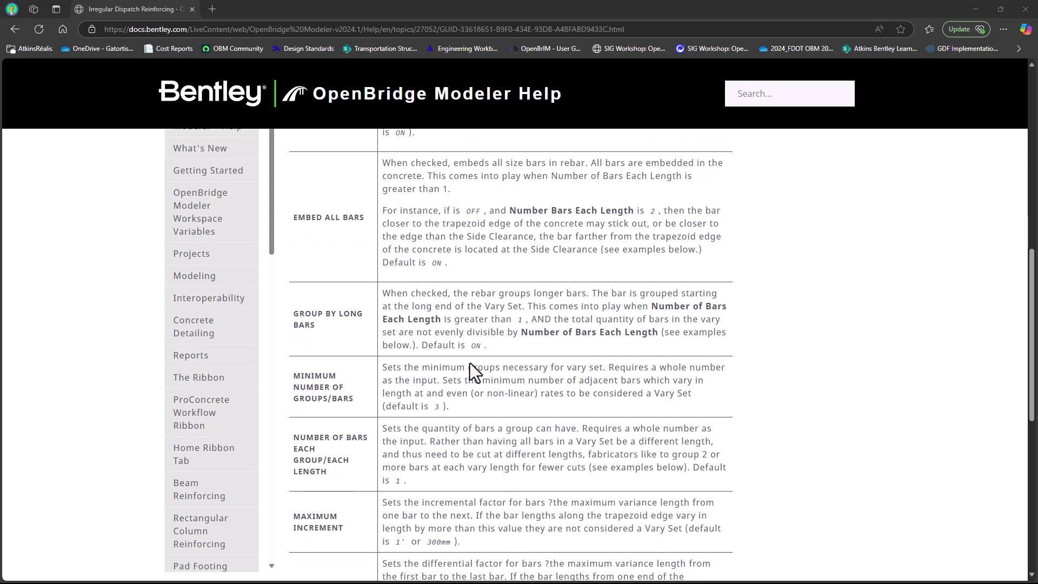
scroll(427, 457, down, 8)
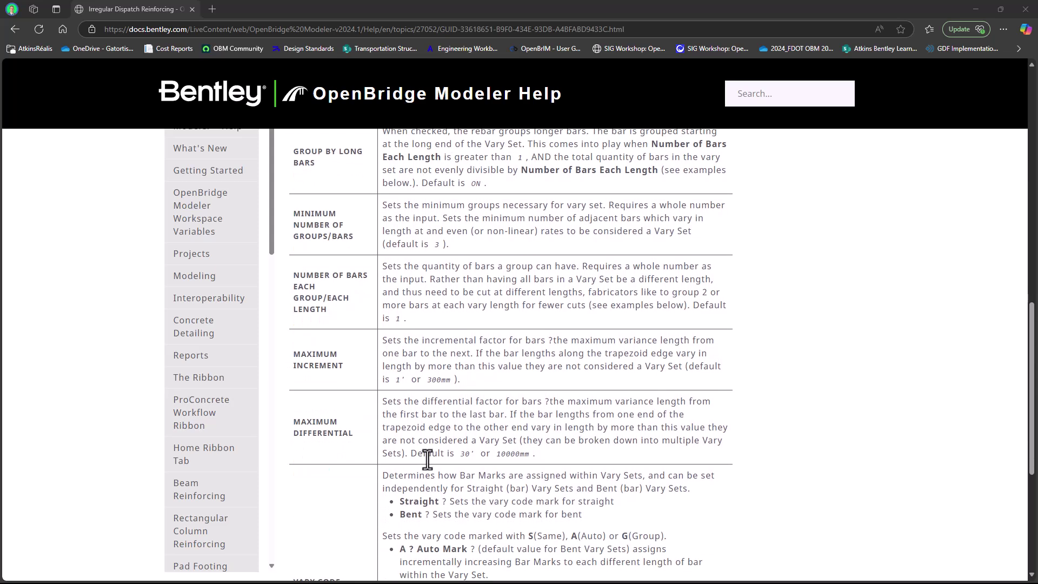
scroll(427, 459, up, 14)
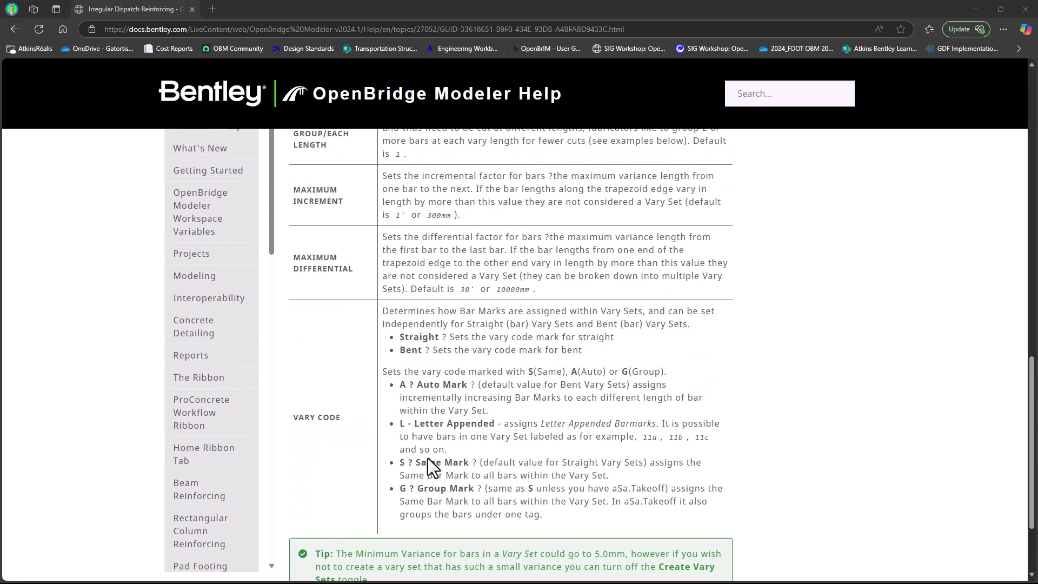
scroll(443, 379, up, 3)
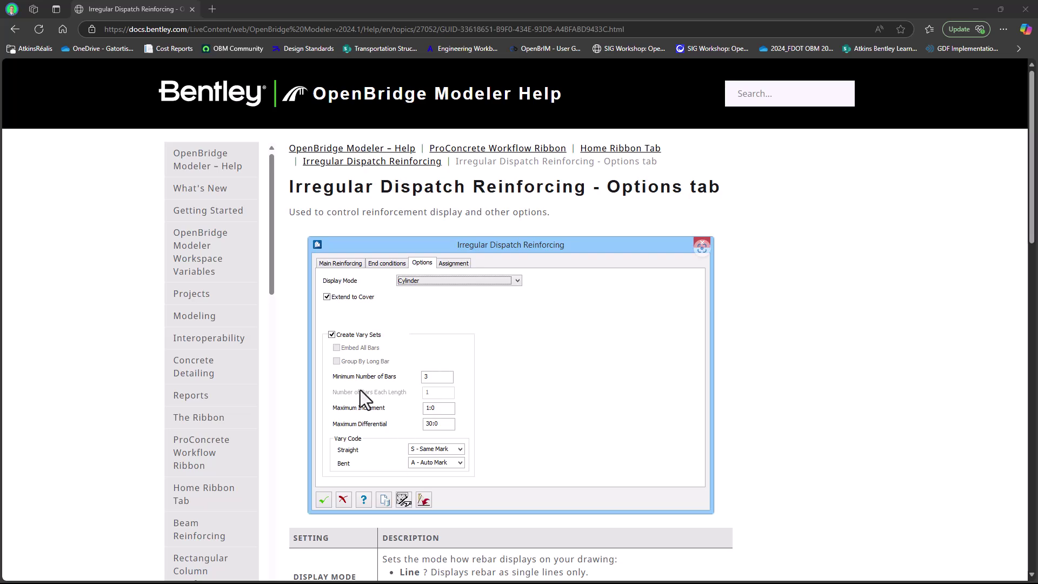
click(977, 5)
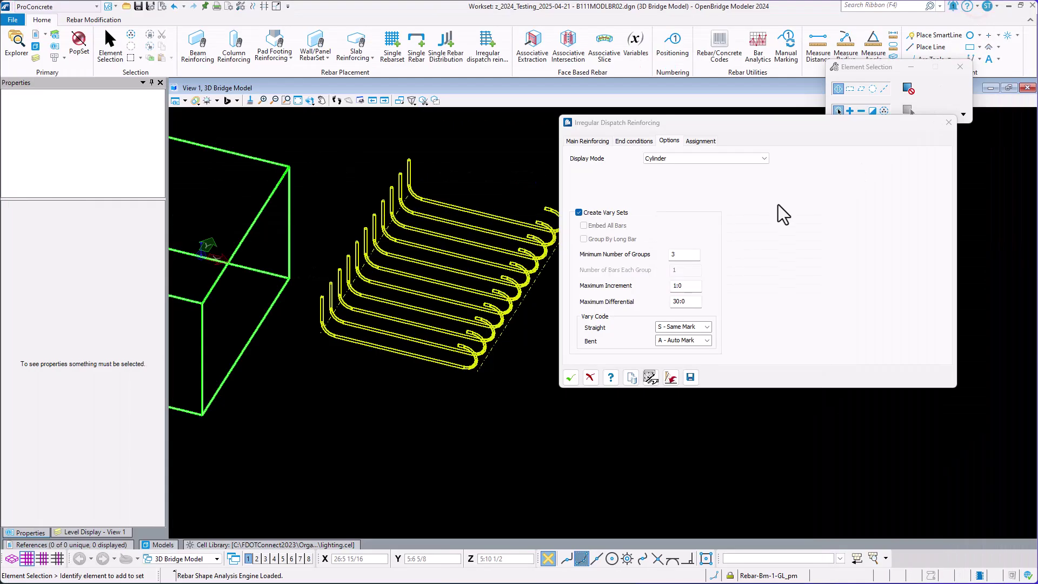
Examine the irregular dispatch's assignment settings and browse the available levels for the Rebar entries.
click(701, 139)
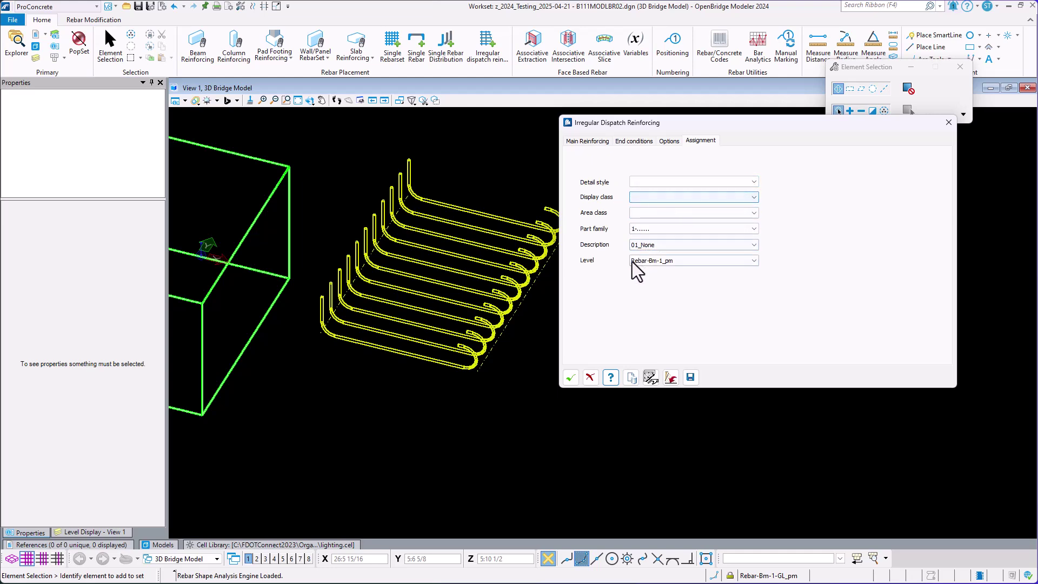
click(686, 260)
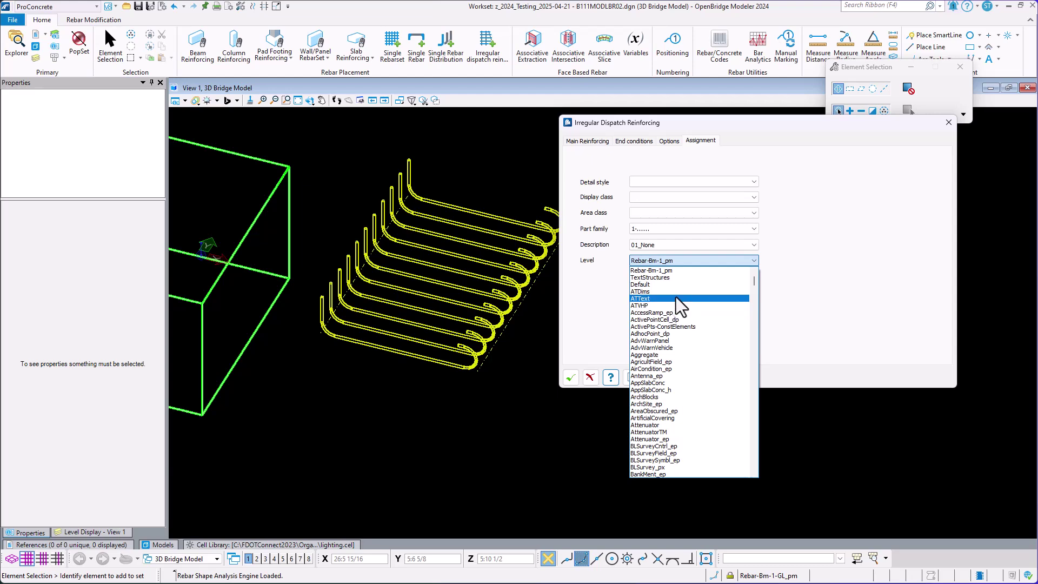
scroll(686, 322, down, 5)
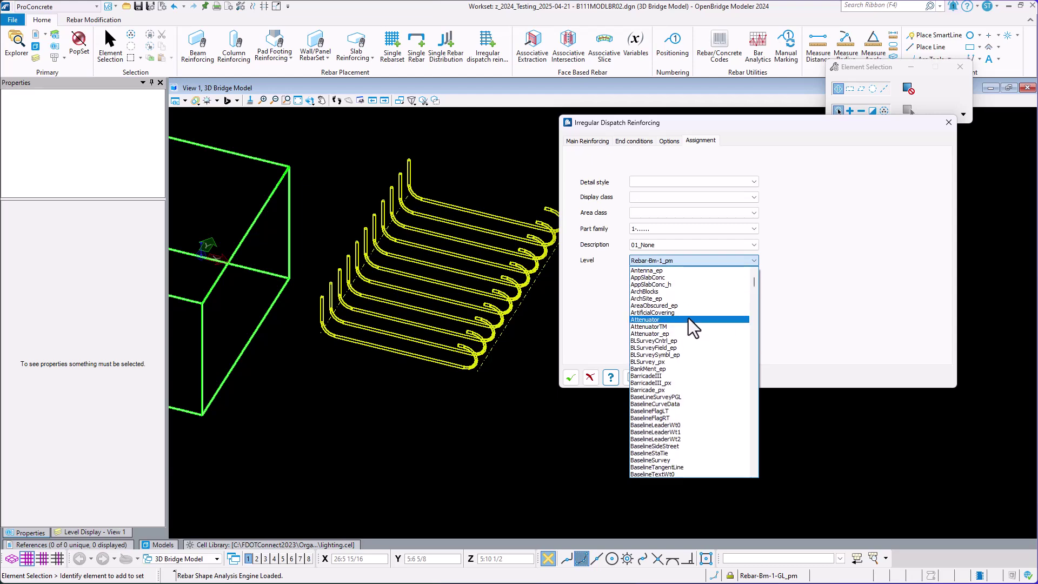
drag(754, 282, 757, 278)
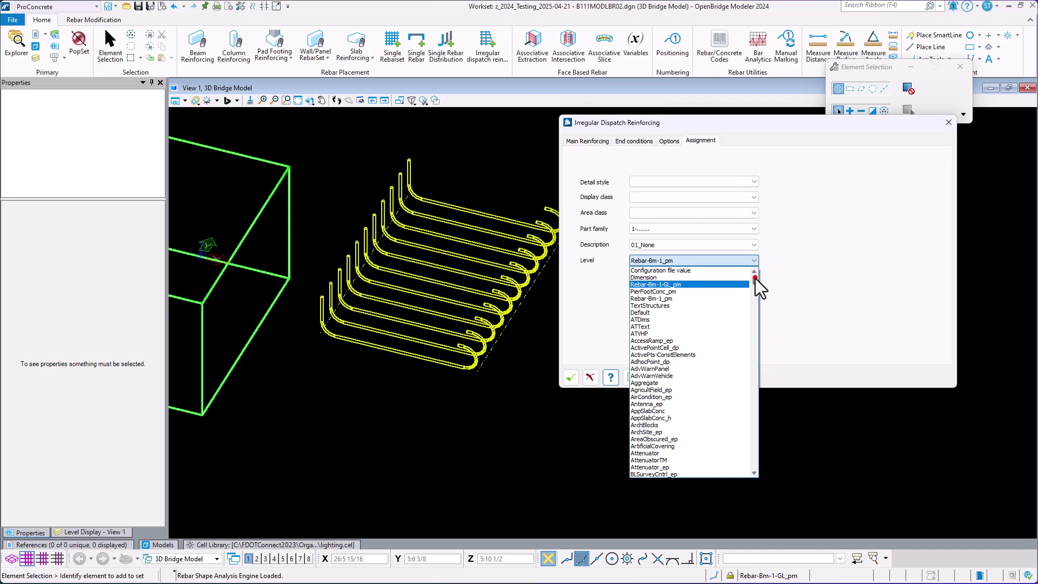
drag(755, 279, 756, 376)
scroll(719, 358, up, 10)
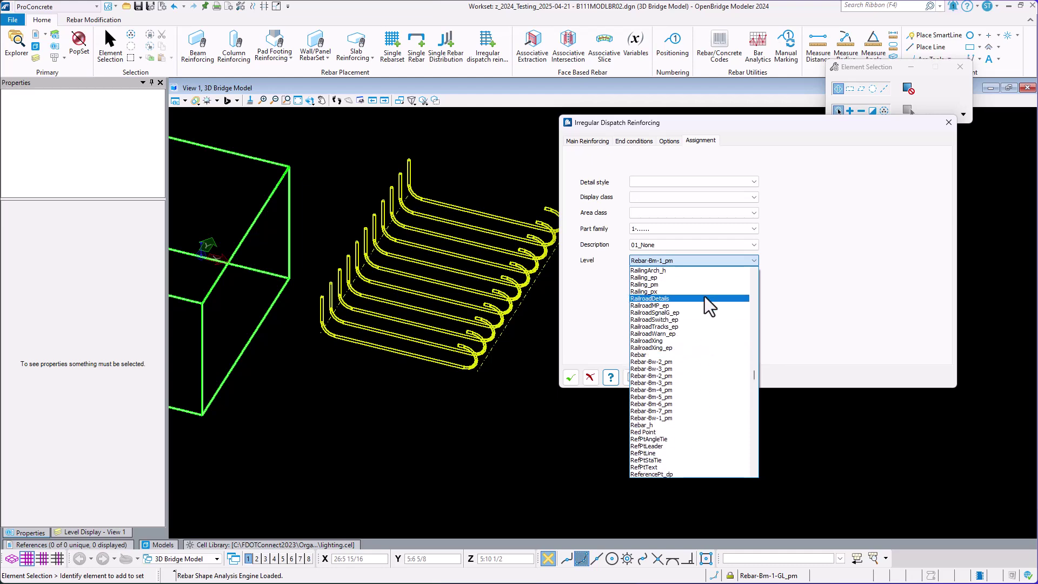
scroll(689, 406, down, 10)
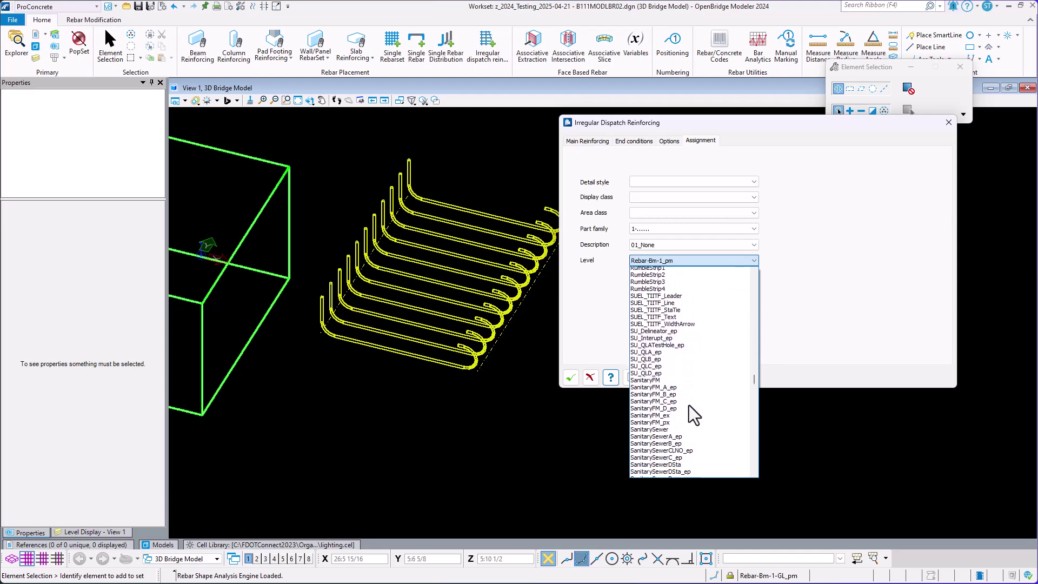
scroll(689, 404, down, 10)
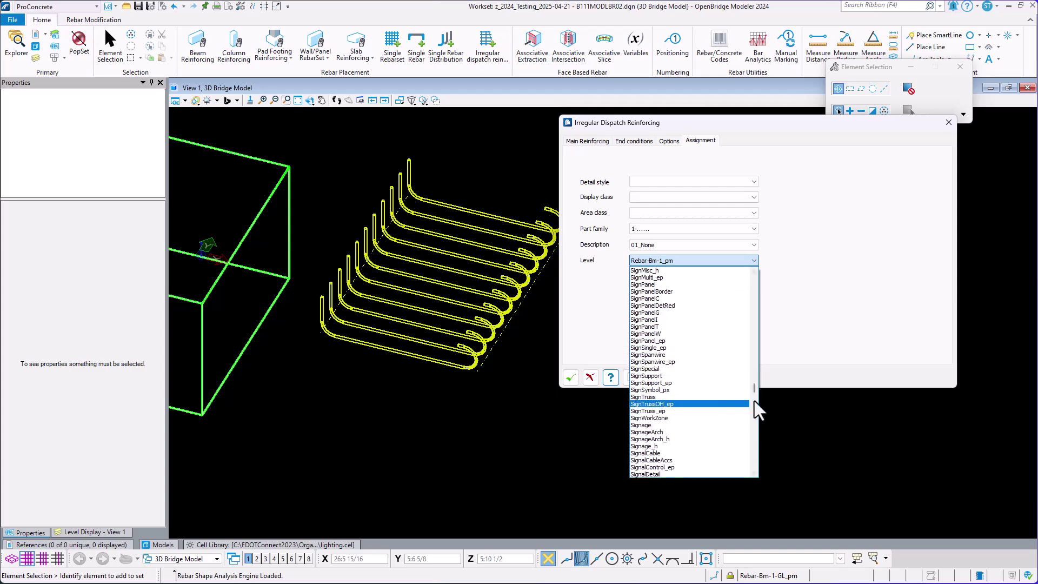
drag(752, 388, 741, 437)
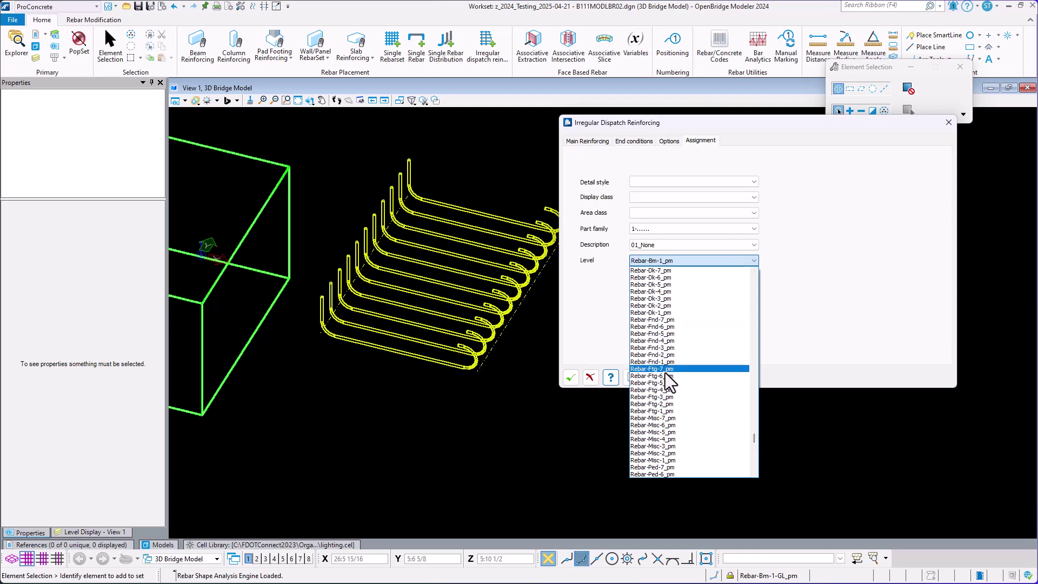
scroll(666, 372, down, 15)
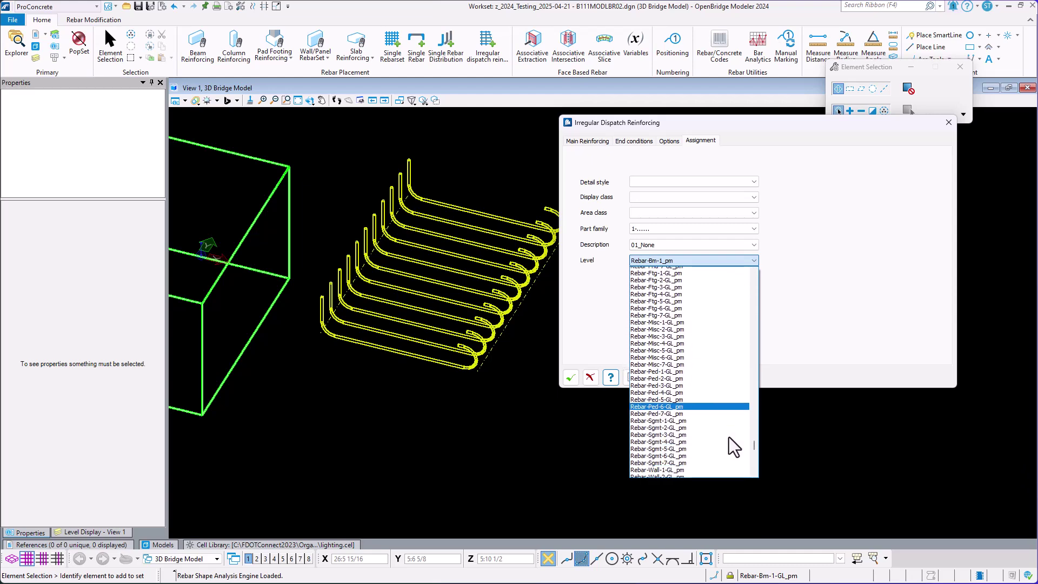
scroll(747, 448, up, 15)
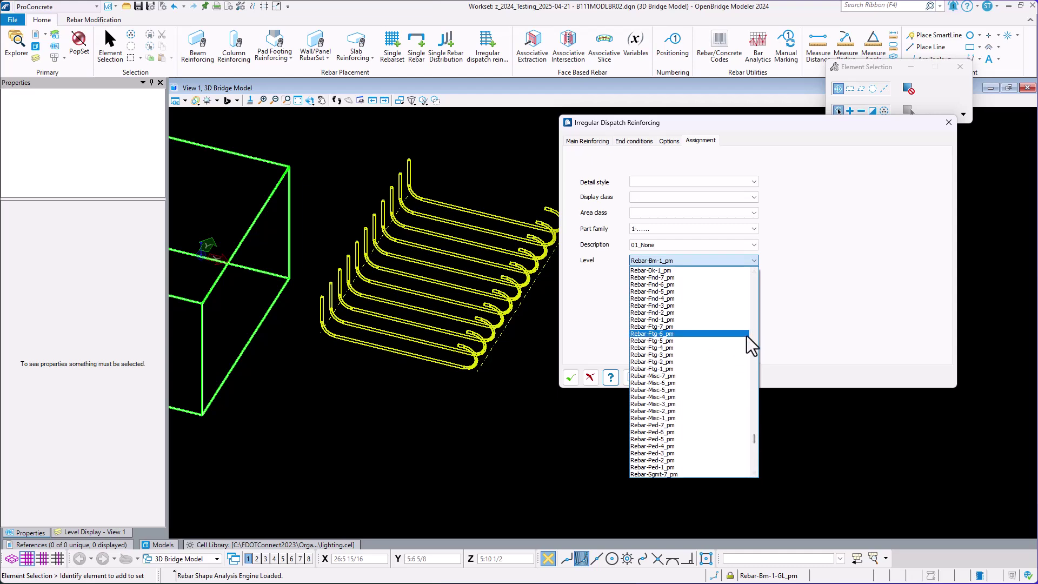
click(836, 282)
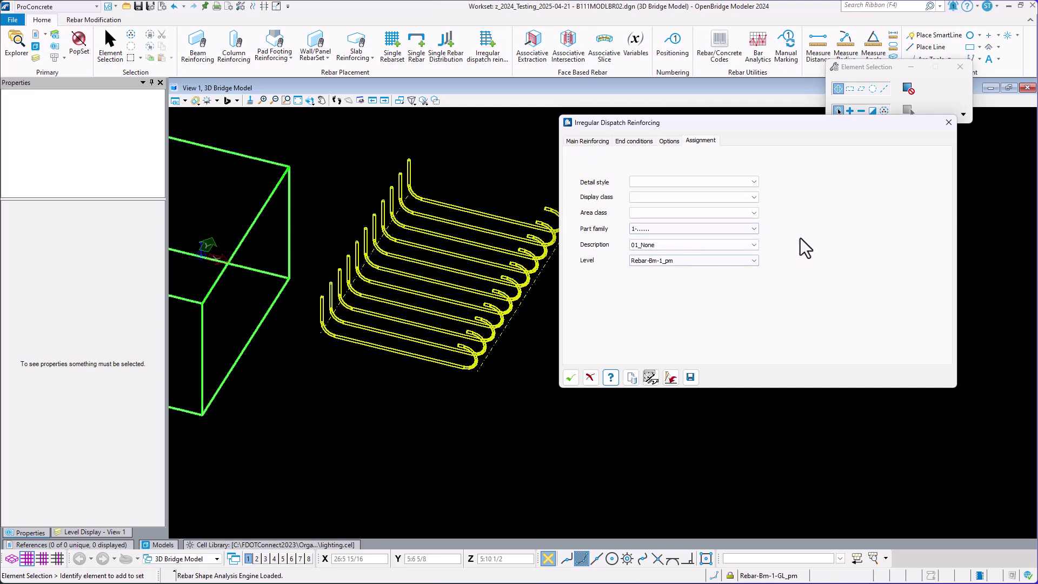
Apply the 02_XXX template from the 05_Beam template folder to the irregular dispatch reinforcing.
click(631, 378)
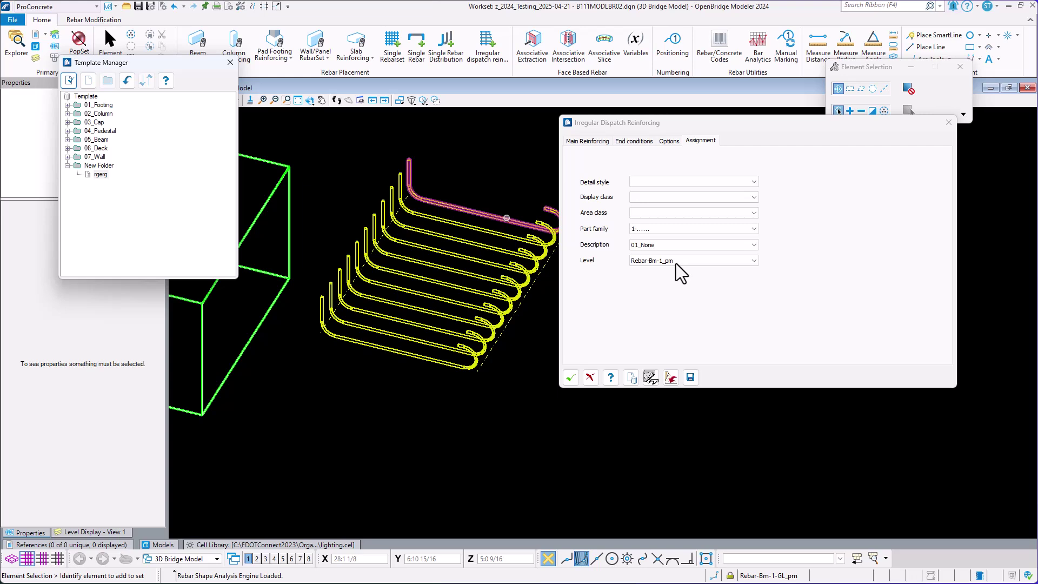
click(67, 157)
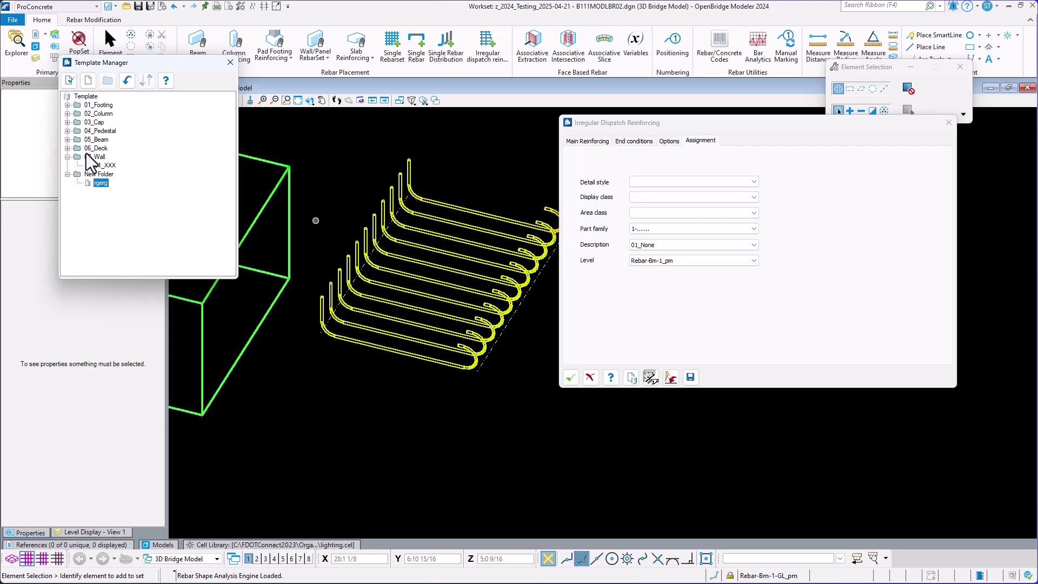
click(67, 157)
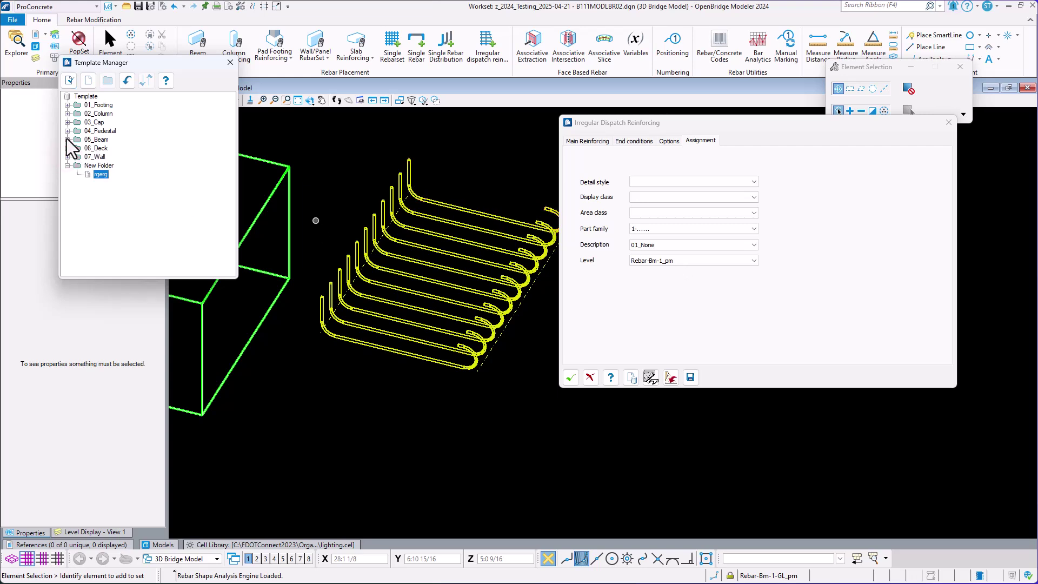
click(67, 139)
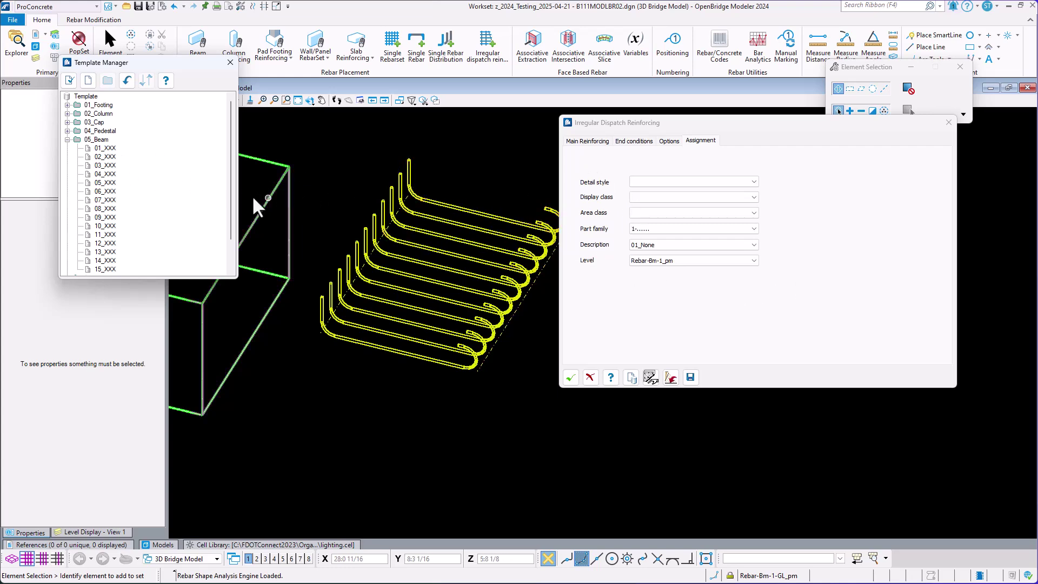
click(102, 149)
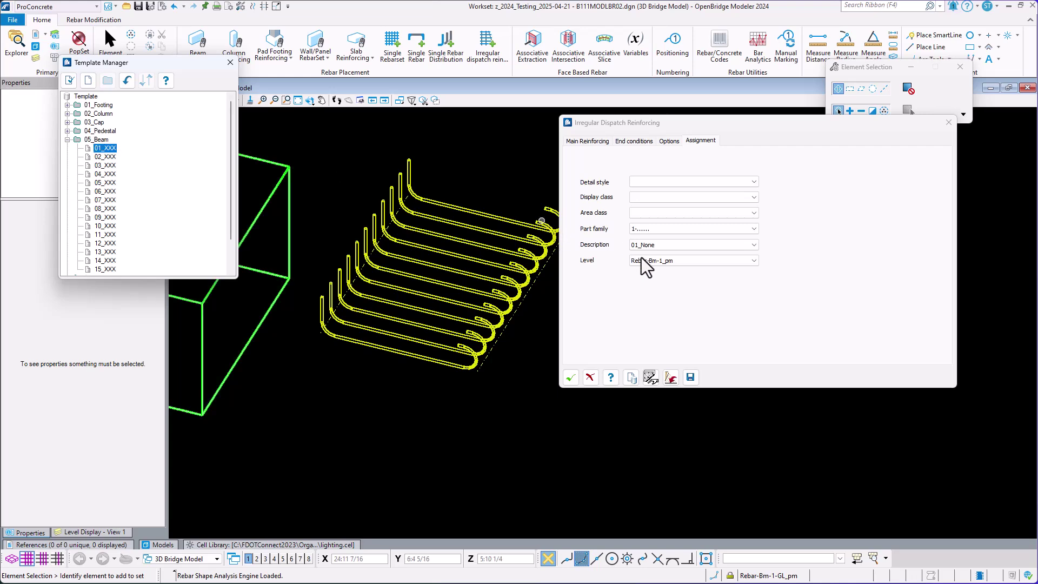
double_click(109, 157)
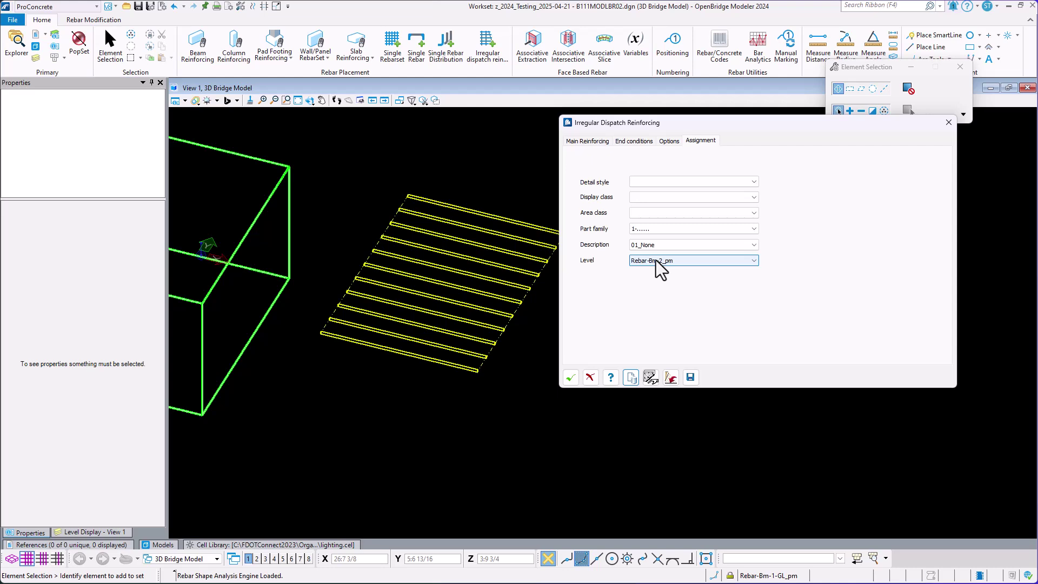
Reopen the reinforcing templates, select 01_XXX in the 05_Beam folder for review and close the manager without applying it.
click(633, 376)
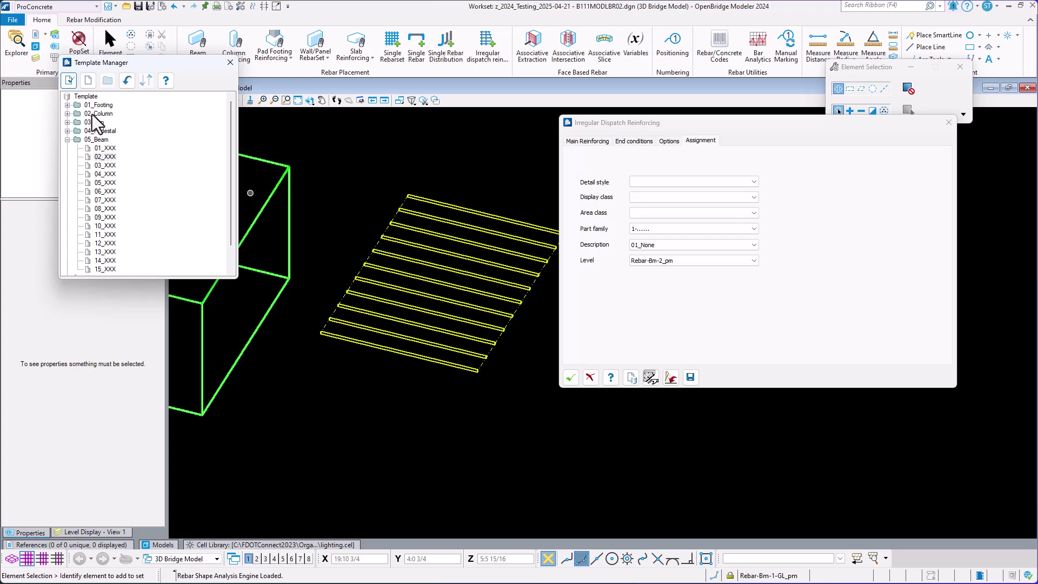
click(106, 149)
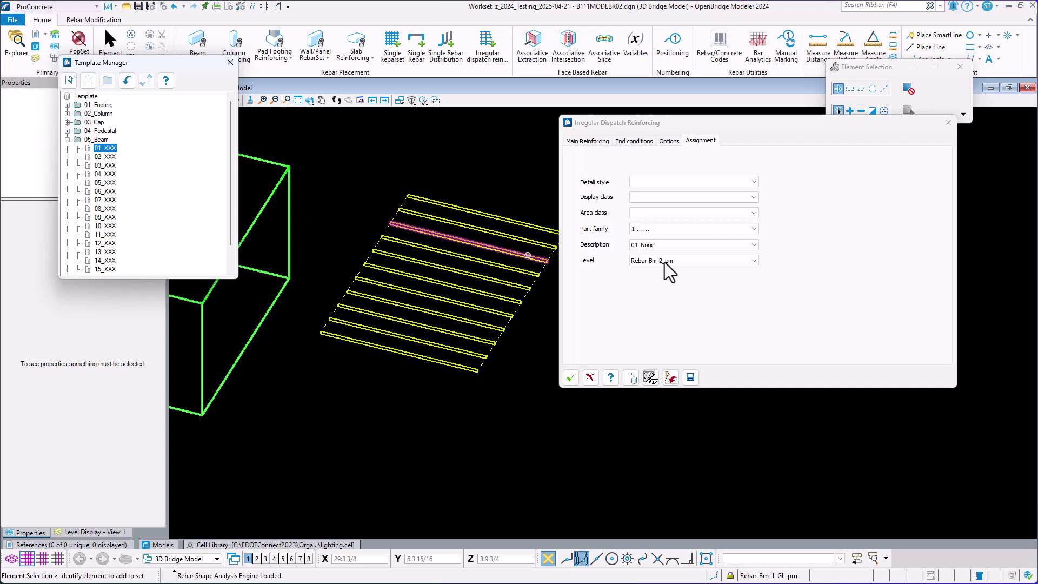
click(230, 62)
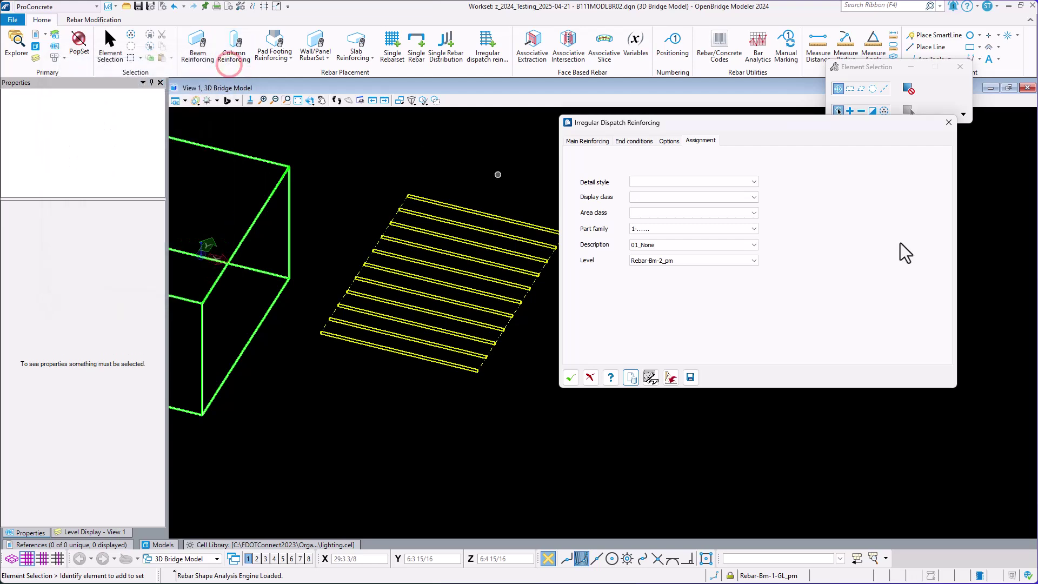